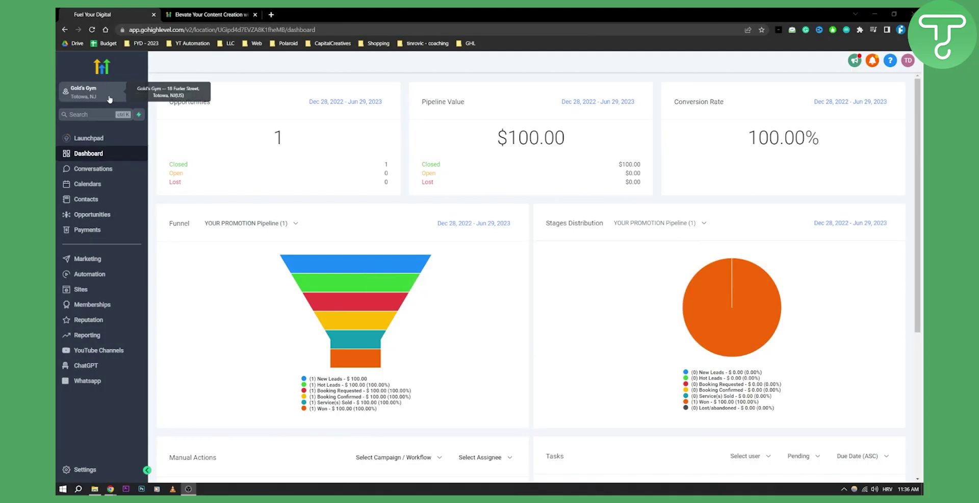
- Go to Sites to list the four funnels, including clickfunnels and Surfing Paradise
left_click(109, 97)
left_click(109, 97)
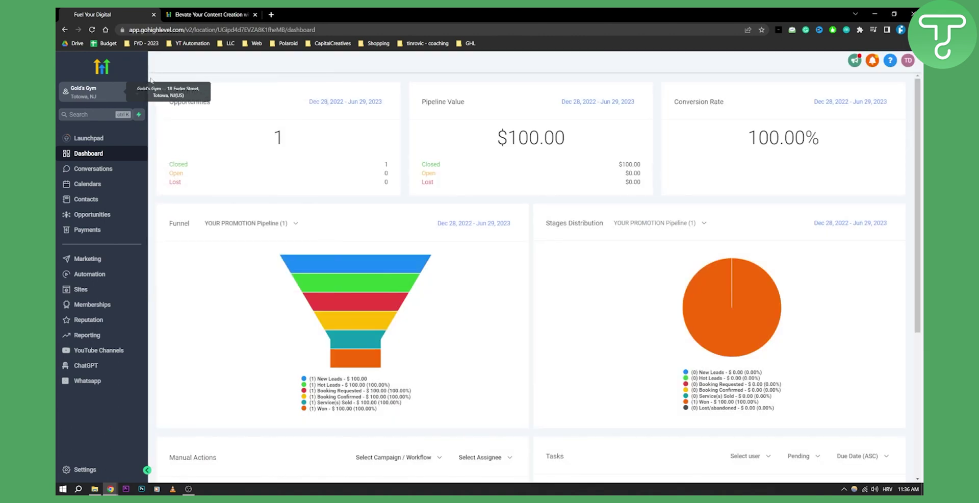
left_click(91, 292)
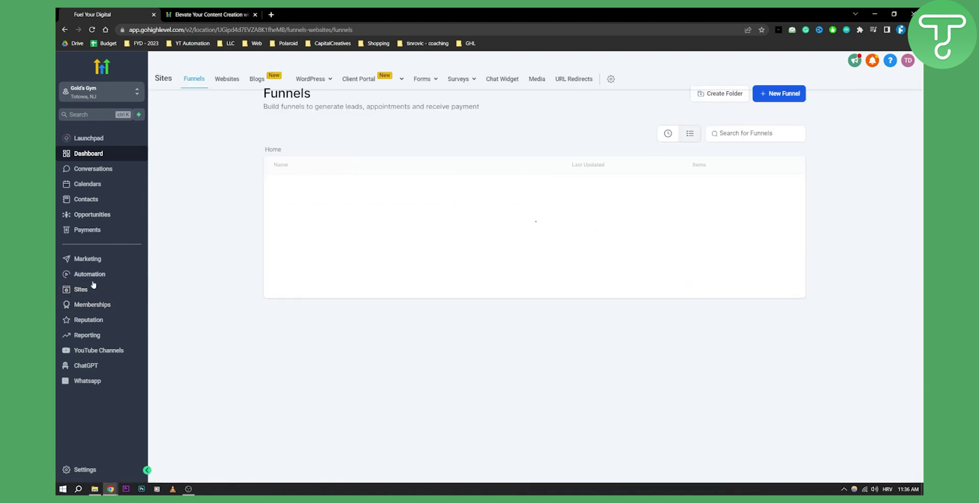
mouse_move(370, 85)
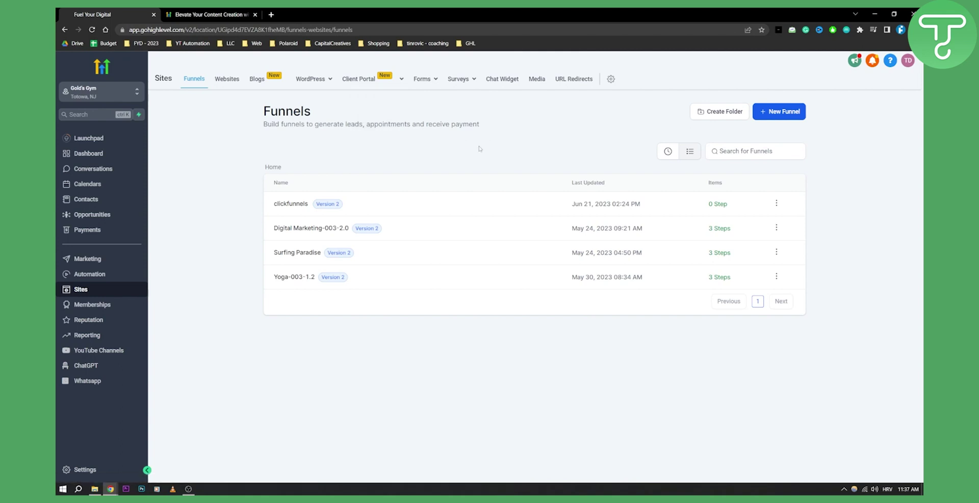
- Show Client Portal Domain Setup's custom domain records: CNAME preview.clientclub.net and A record 34.67.19.69
left_click(374, 96)
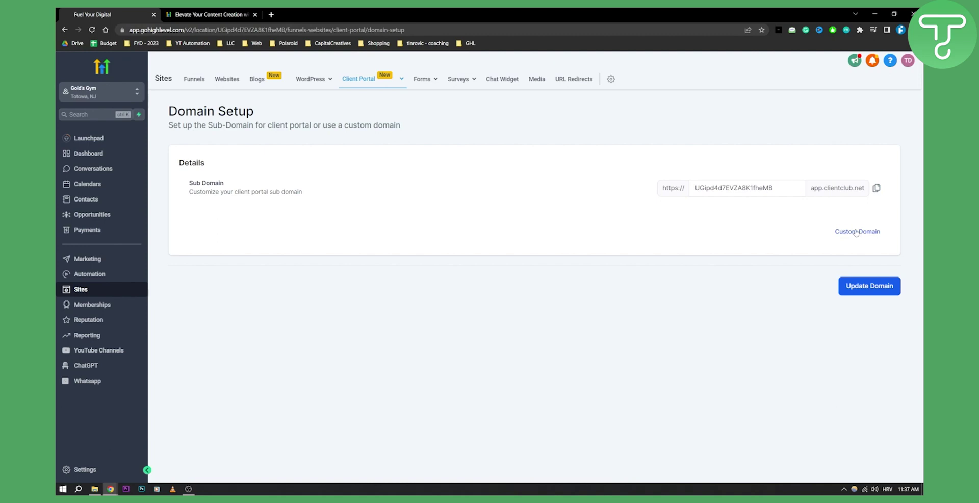
left_click(857, 232)
scroll(601, 235, "down", 1)
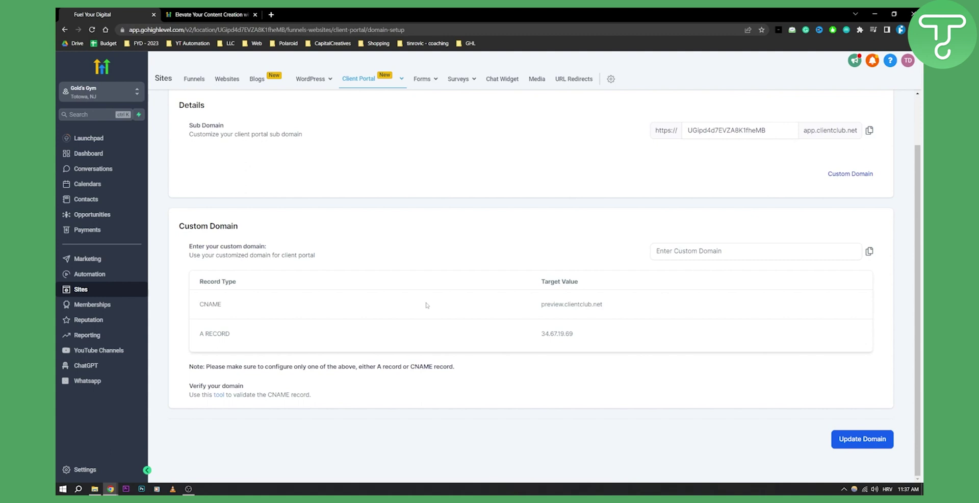
scroll(707, 221, "up", 2)
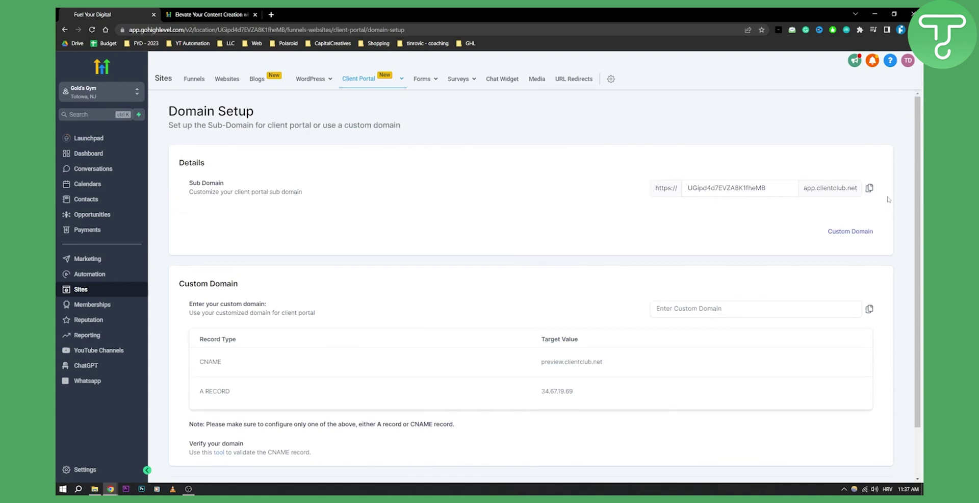
- Load the copied app.clientclub.net portal sub-domain in a new tab to view its default login page
left_click(869, 187)
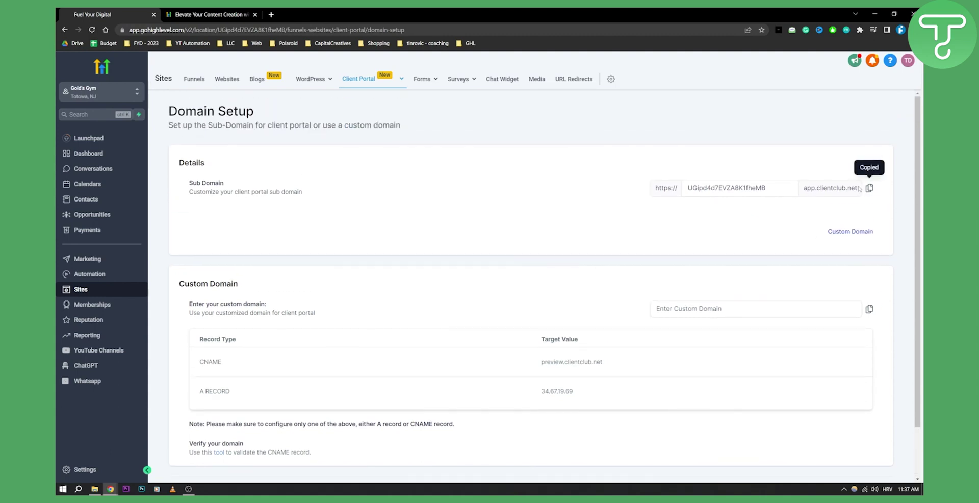
left_click(271, 14)
key("ctrl+v")
key("Return")
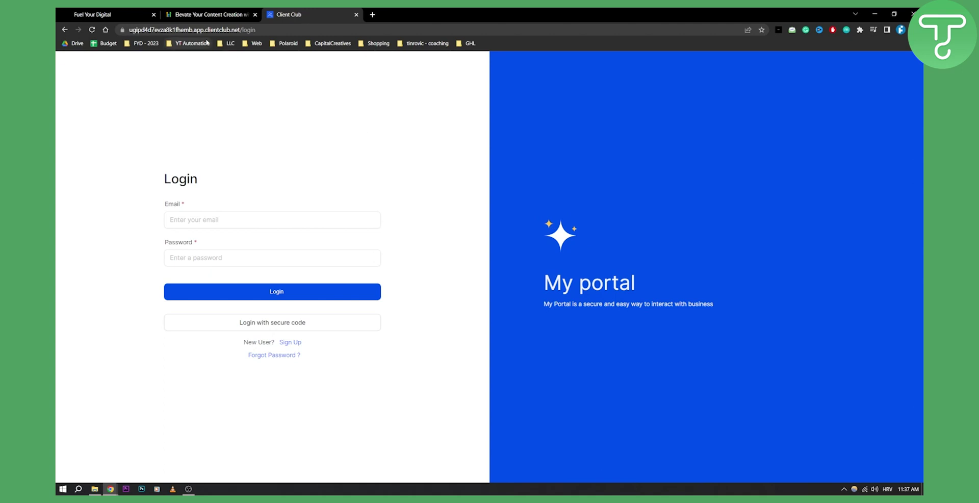
- Back in GoHighLevel, set the client portal Branding copyright to YourCompanyName
left_click(104, 10)
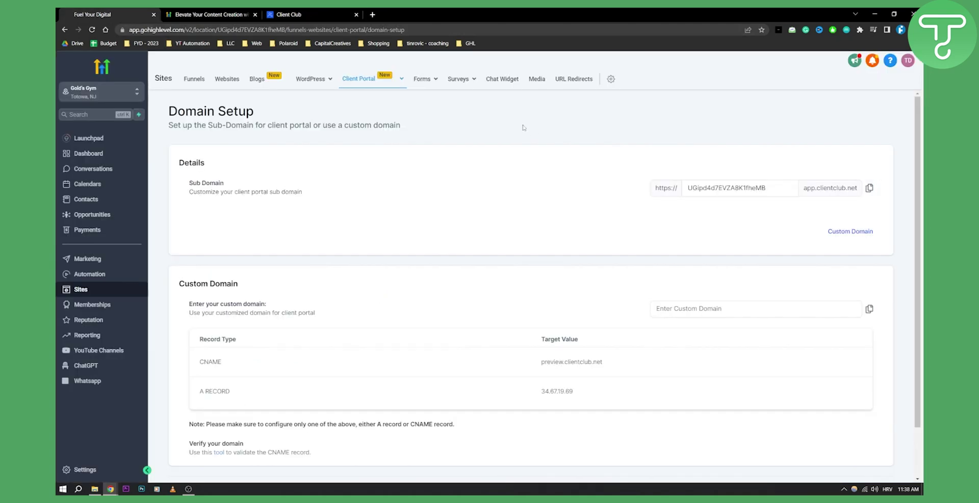
mouse_move(396, 84)
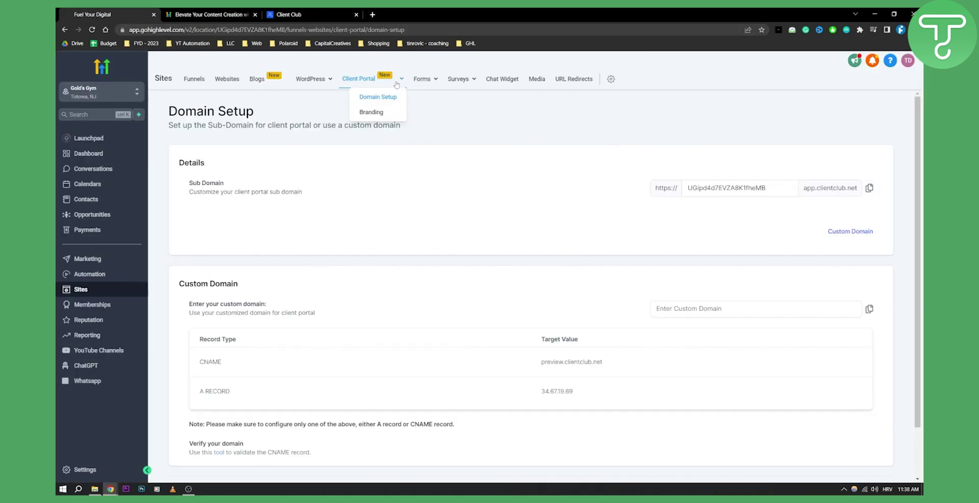
left_click(379, 114)
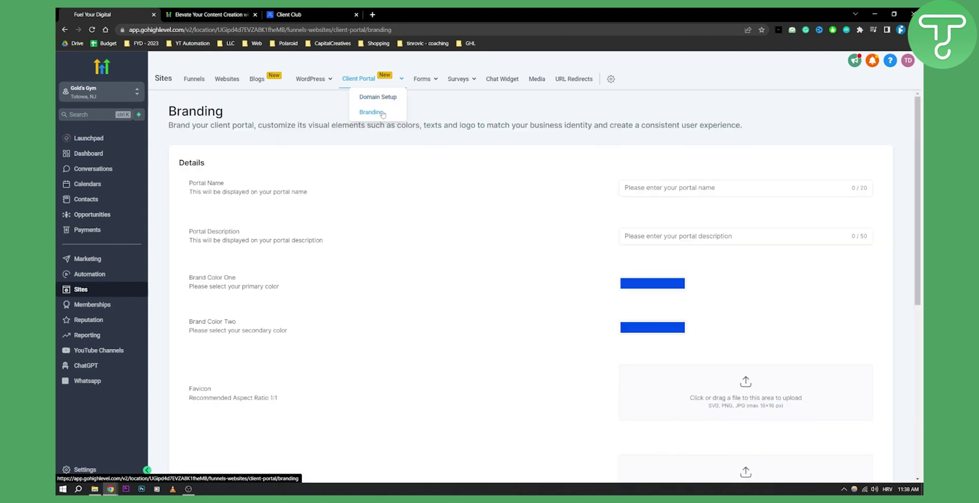
scroll(594, 212, "down", 1)
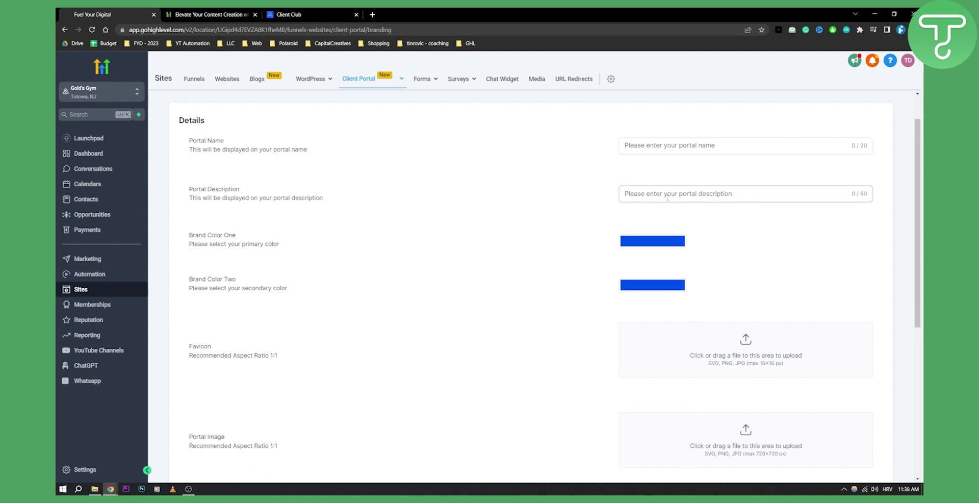
scroll(376, 316, "down", 1)
scroll(601, 404, "down", 3)
scroll(607, 346, "down", 2)
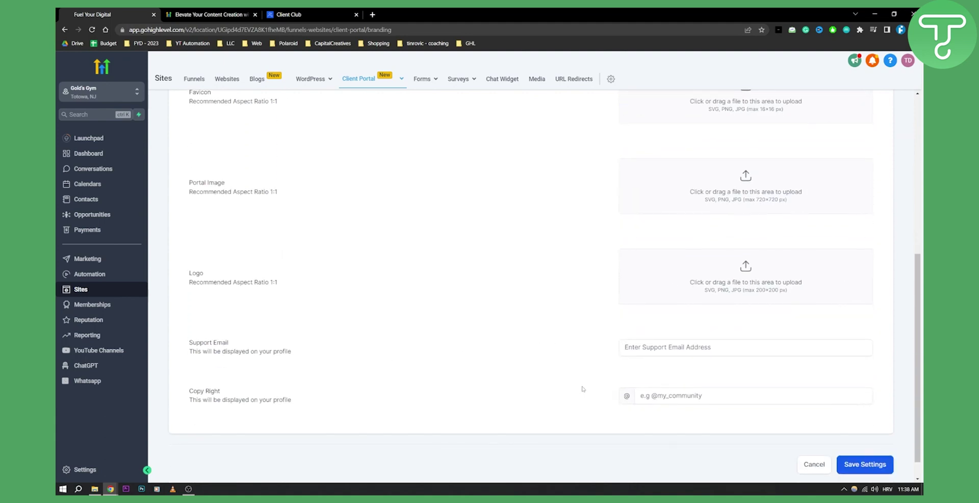
left_click(701, 399)
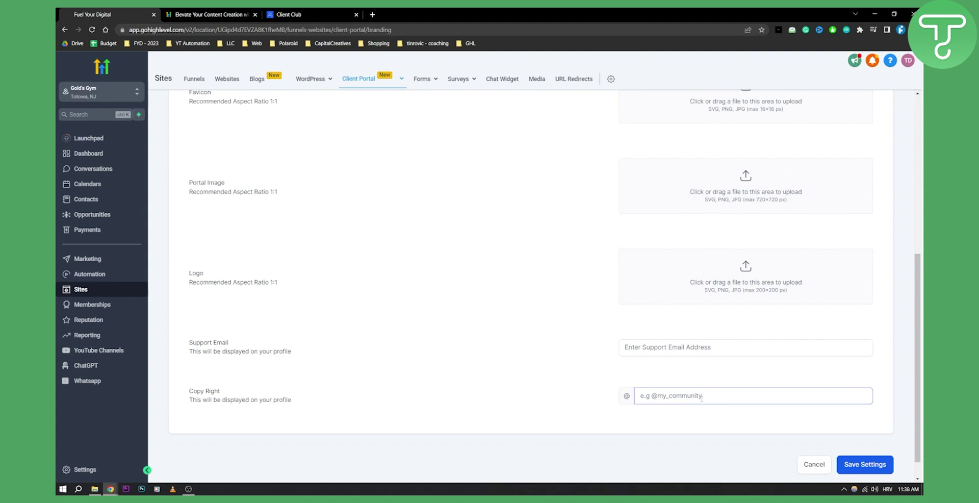
type("YourCompanyName")
- Set Portal Name to YourCompanyName and Portal Description to 'Welcome to YourCompanyName'
double_click(701, 399)
scroll(500, 310, "up", 7)
left_click(686, 187)
key("ctrl+v")
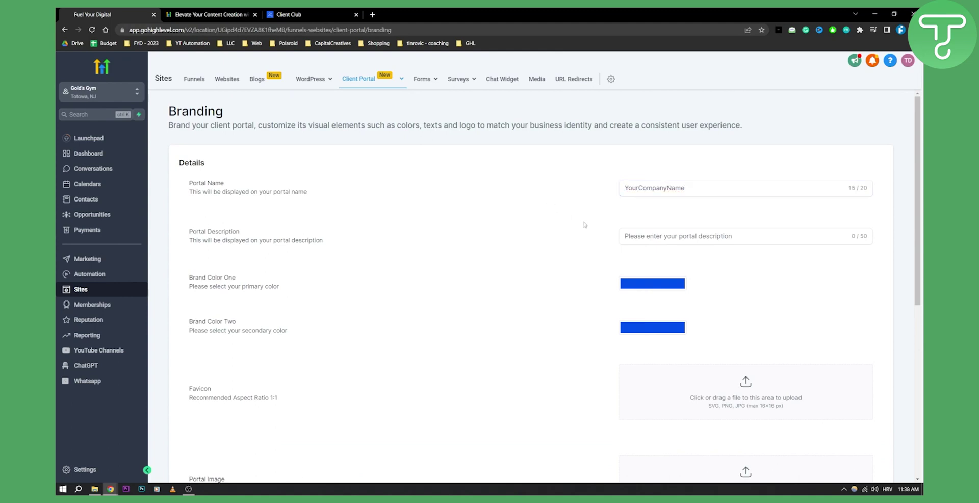
scroll(585, 225, "down", 1)
left_click(718, 193)
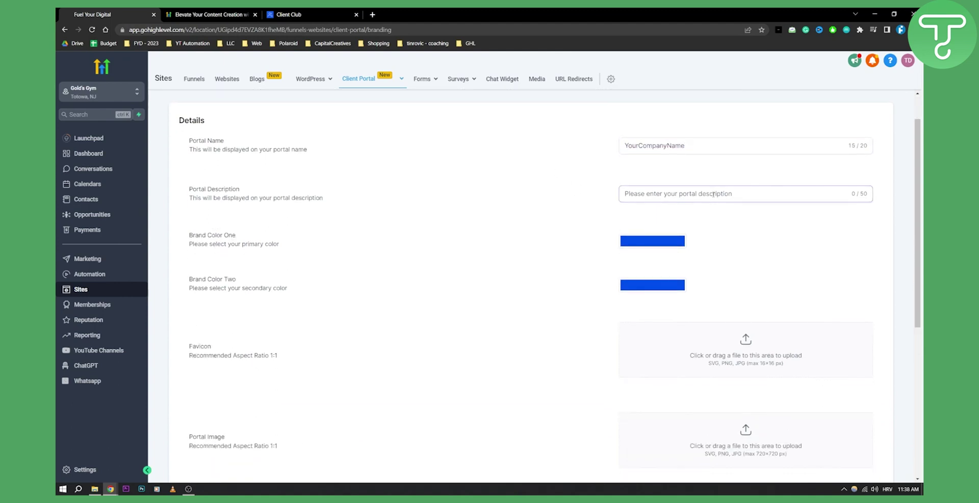
type("Welcome to")
key("ctrl+v")
- Change the primary brand colour to purple
left_click(735, 236)
left_click(655, 245)
left_click(572, 263)
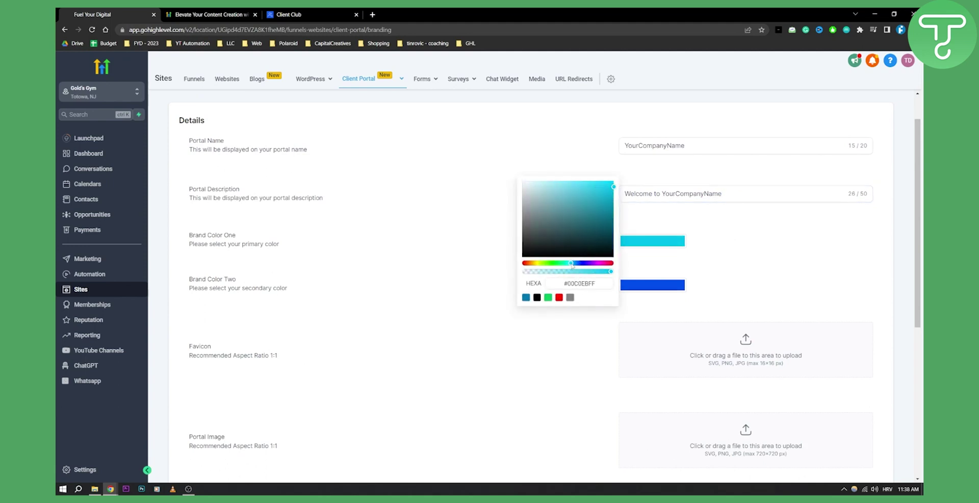
left_click_drag(606, 266, 589, 264)
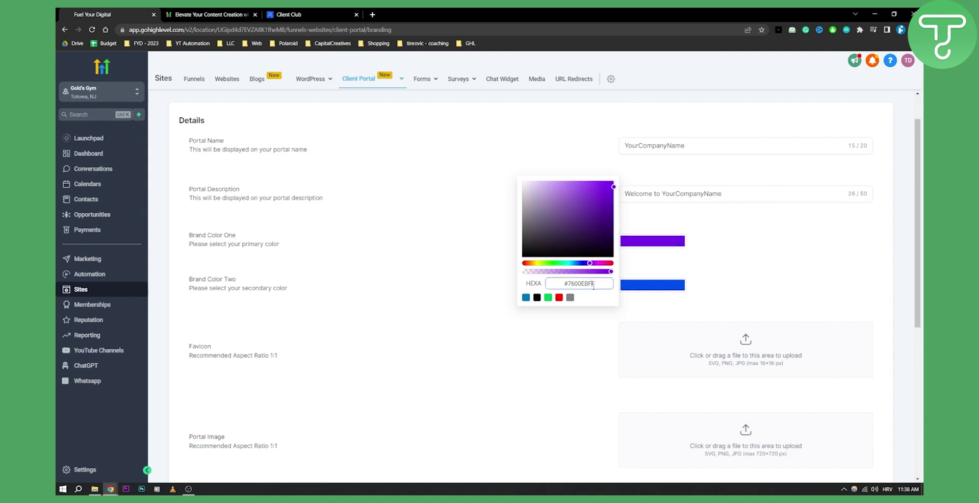
left_click(645, 291)
- Set the secondary brand colour to a deeper purple, #5200EBFF
left_click(648, 291)
left_click(599, 327)
key("ctrl+a")
key("ctrl+v")
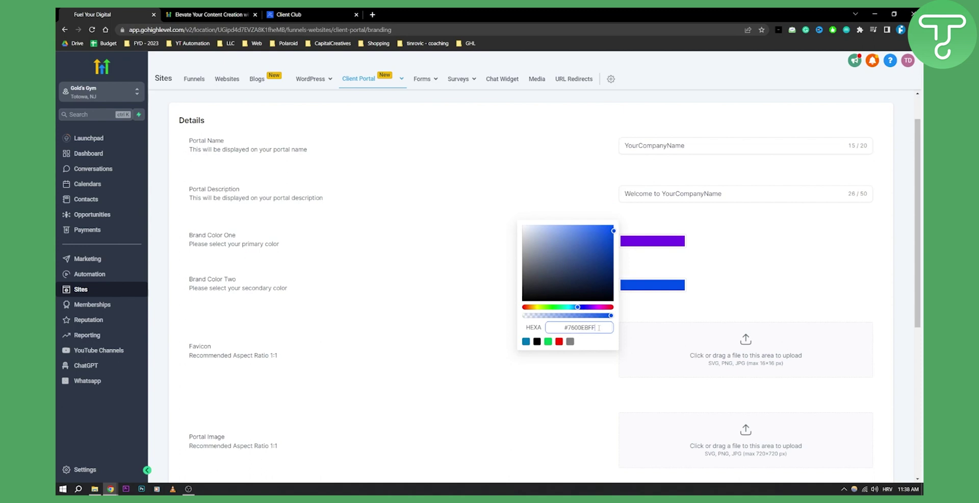
key("Return")
left_click_drag(592, 309, 588, 309)
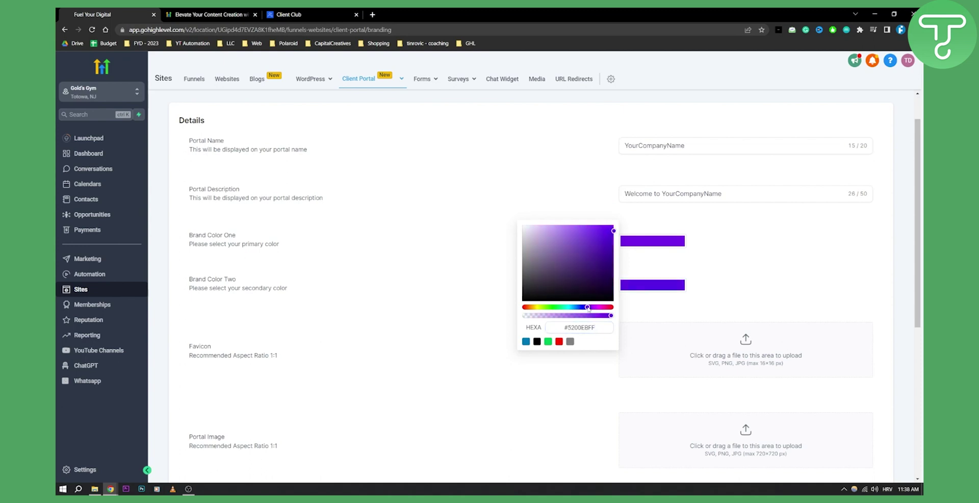
left_click(744, 281)
- Save the branding settings and return to the Client Portal Domain Setup page
scroll(446, 296, "down", 4)
scroll(578, 306, "down", 2)
left_click(863, 440)
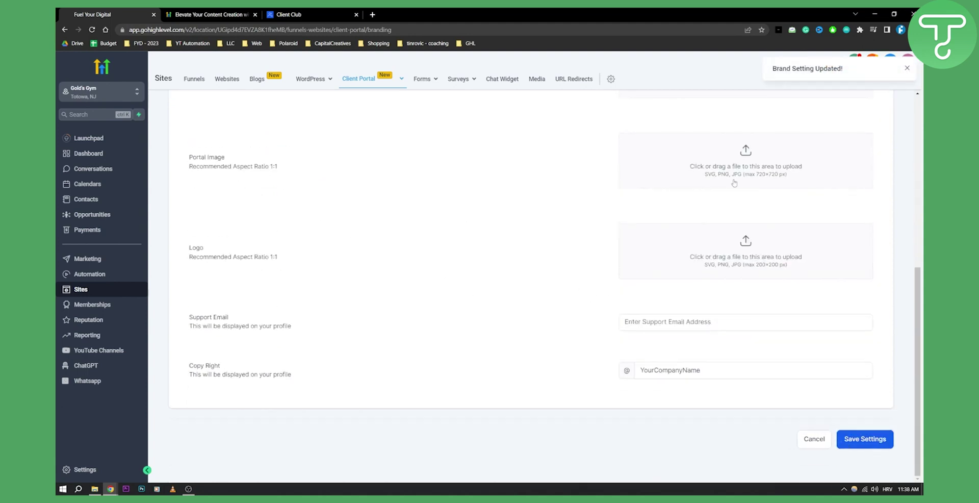
scroll(560, 204, "up", 10)
mouse_move(398, 79)
left_click(374, 96)
- View the portal login page showing YourCompanyName, its welcome tagline and purple panel
left_click(876, 188)
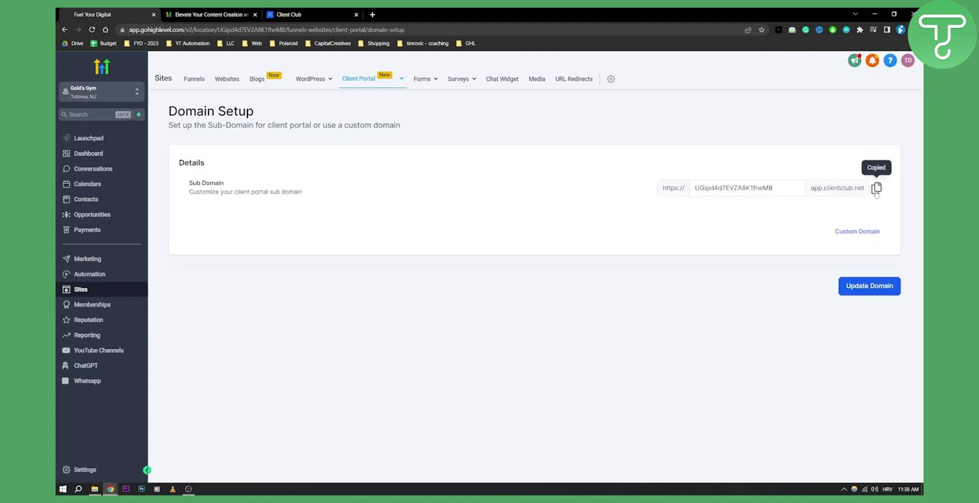
left_click(300, 12)
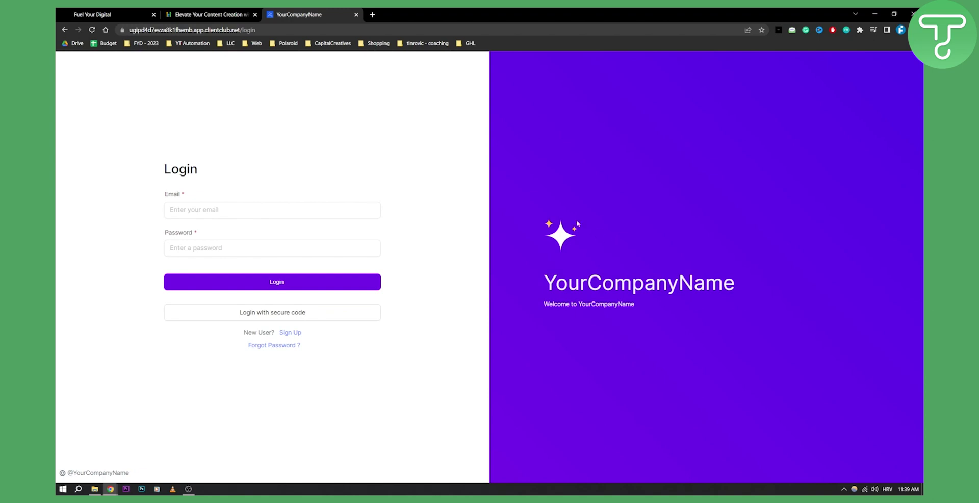
left_click(104, 14)
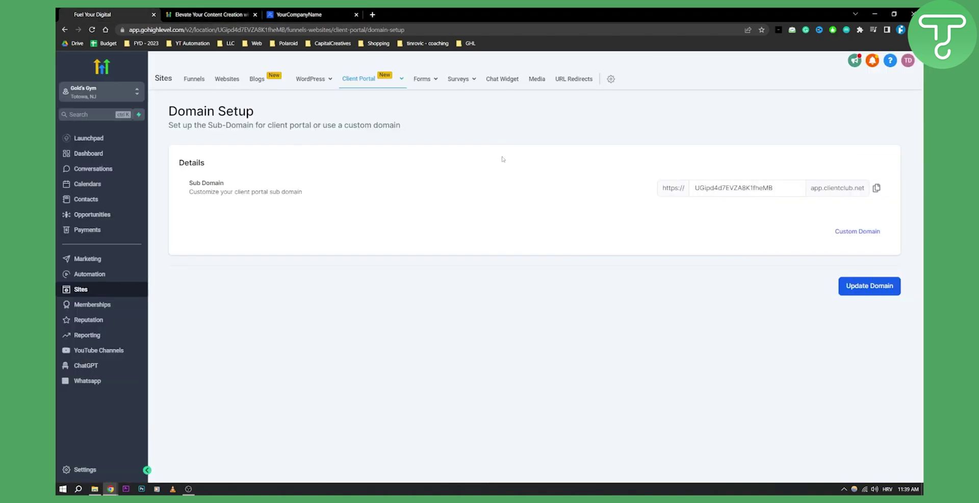